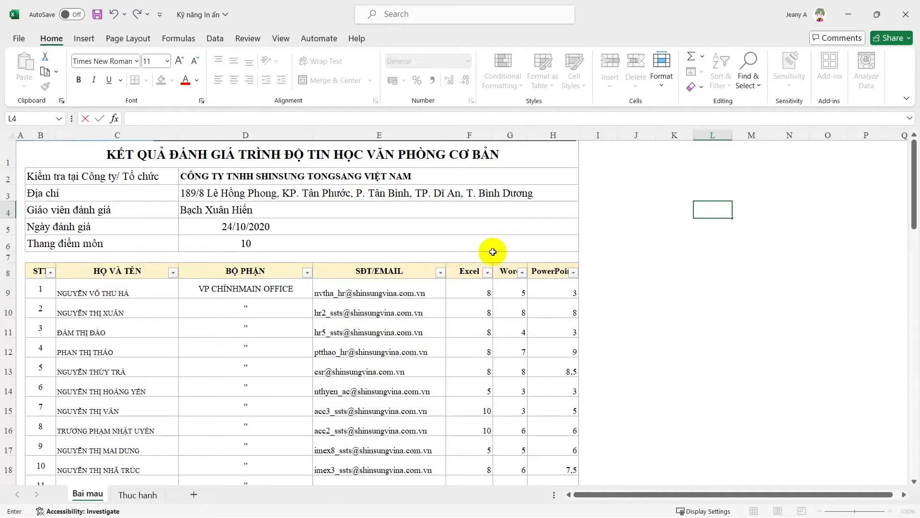
- Finish the cell edit and check the sheet's print preview in Excel, then return to the sheet
left_click(493, 253)
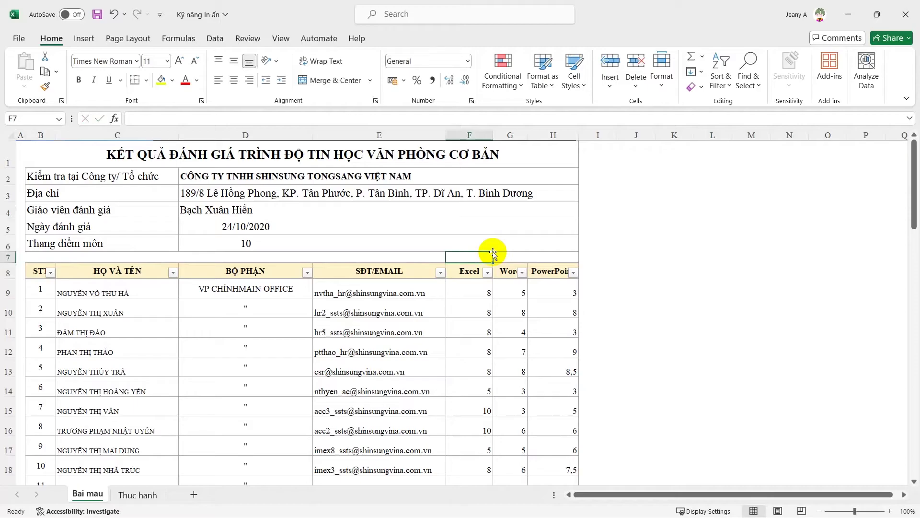
left_click(33, 42)
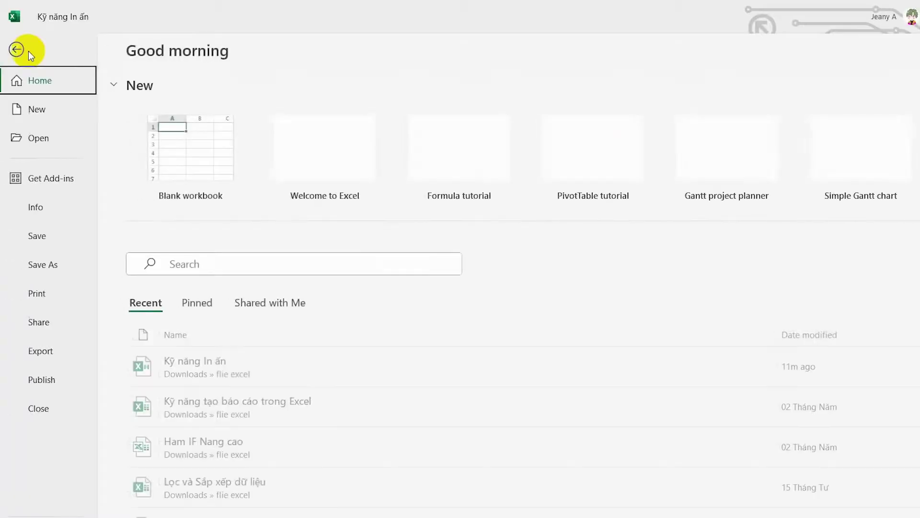
left_click(48, 305)
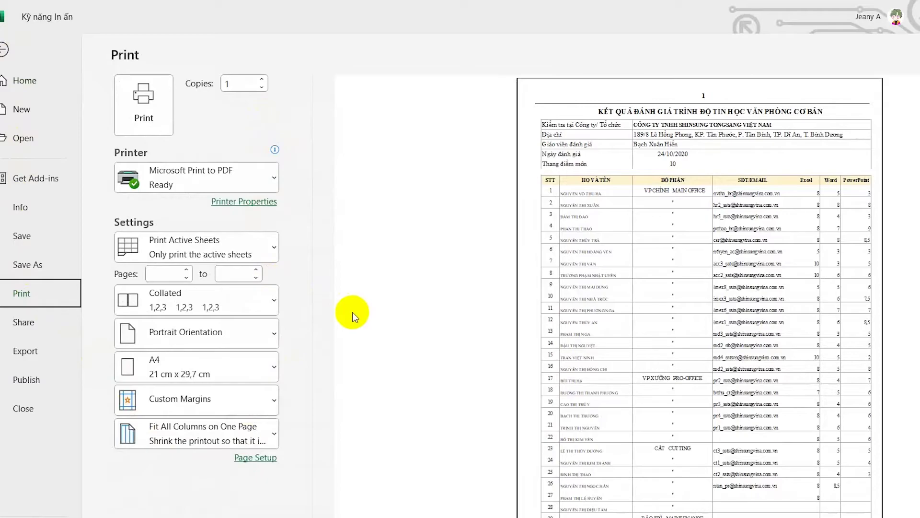
key("Escape")
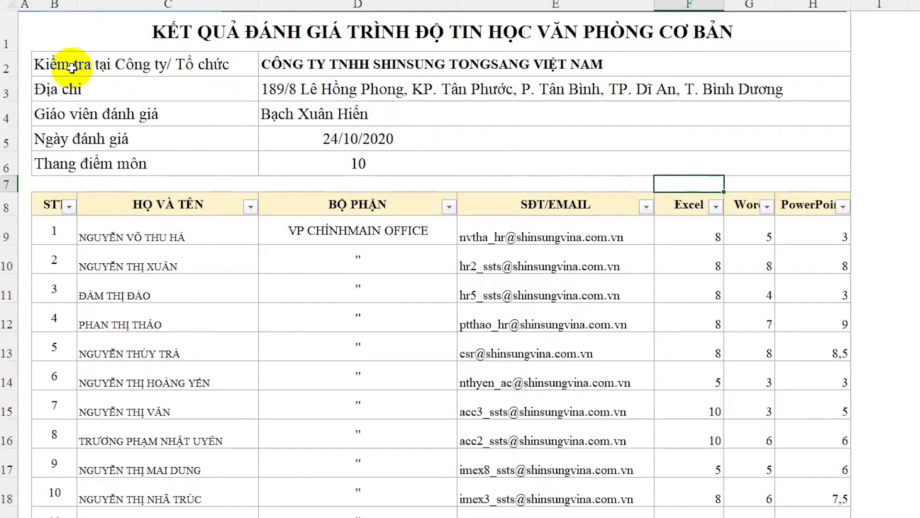
- Select and copy the score table range B2:H63
left_click(72, 67)
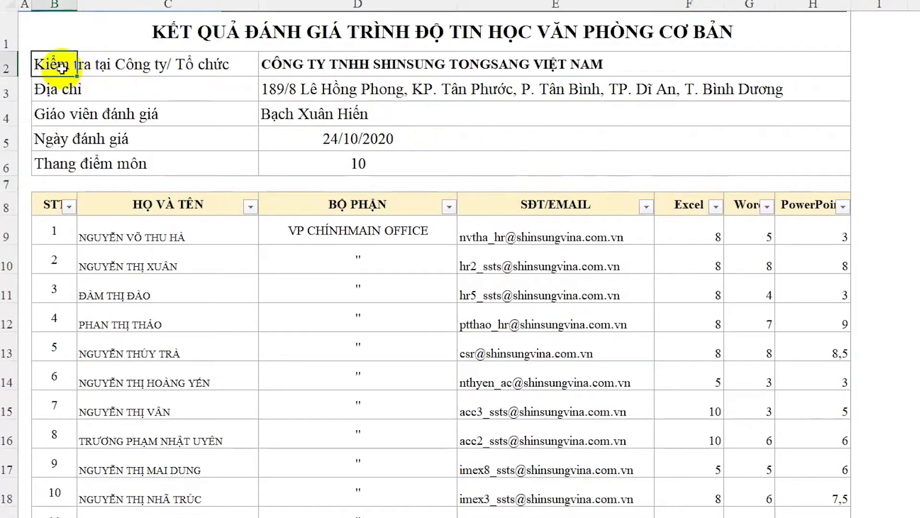
scroll(240, 201, "down", 6)
scroll(402, 325, "down", 8)
scroll(432, 336, "down", 5)
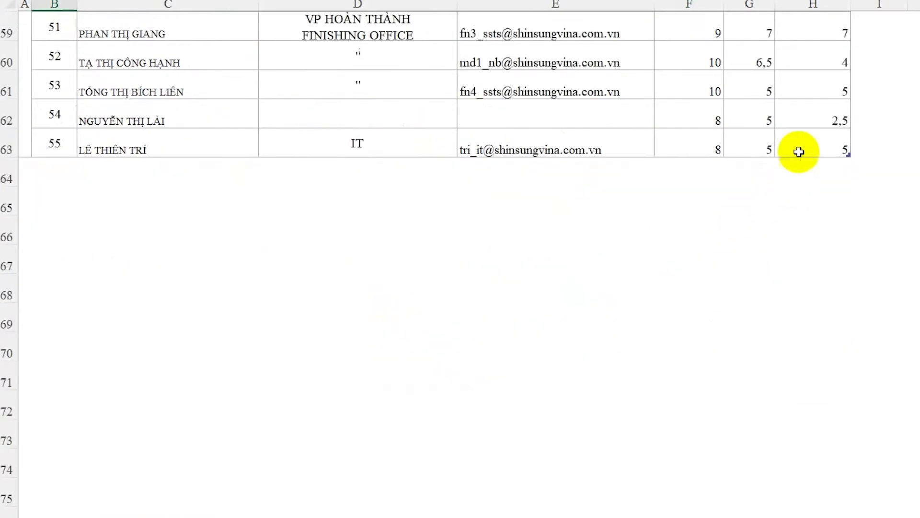
left_click(797, 151, "shift")
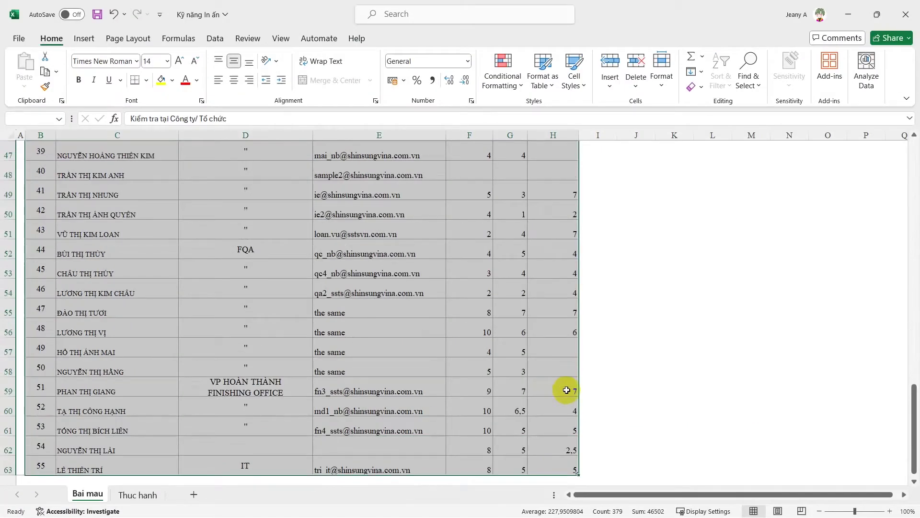
key("ctrl+c")
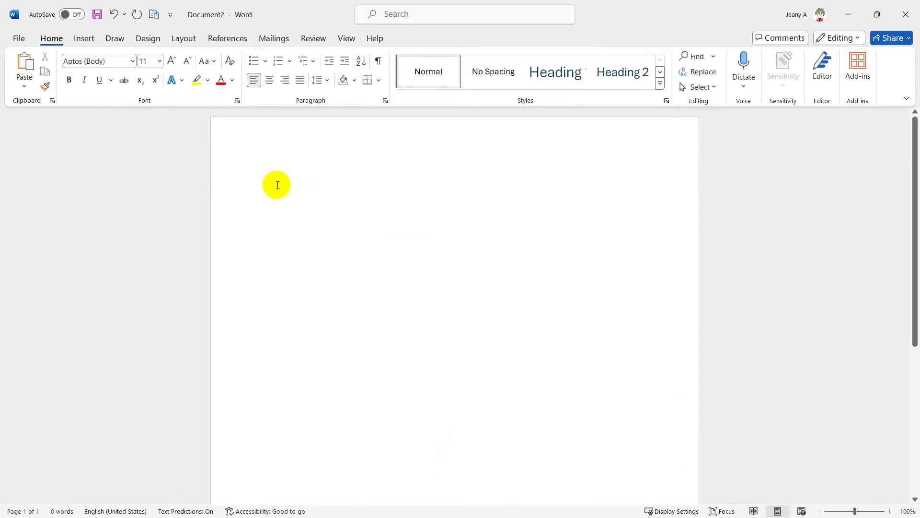
- Paste the score table at the top of Document2 using Keep Source Formatting
right_click(276, 186)
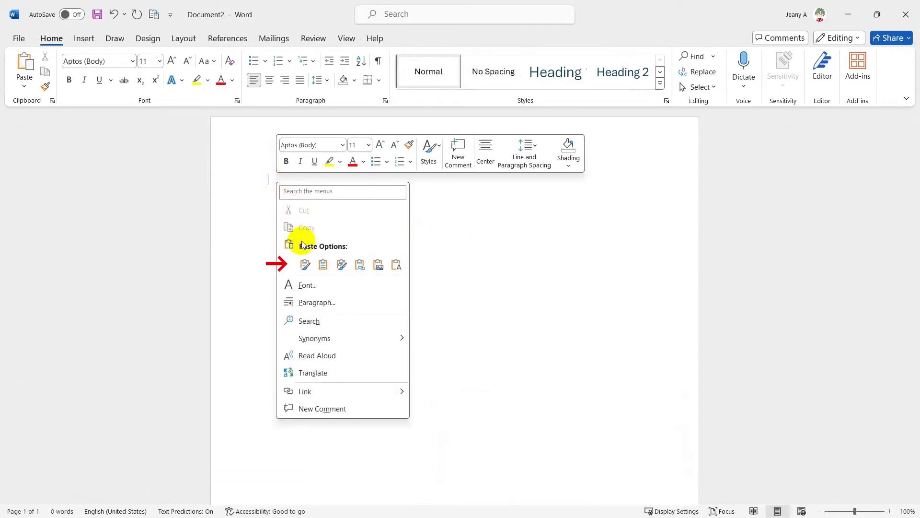
left_click(307, 265)
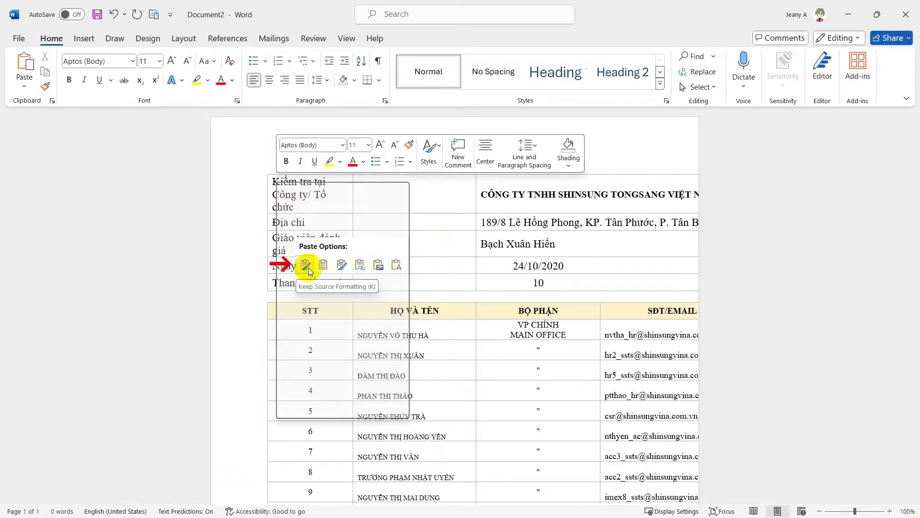
left_click(309, 268)
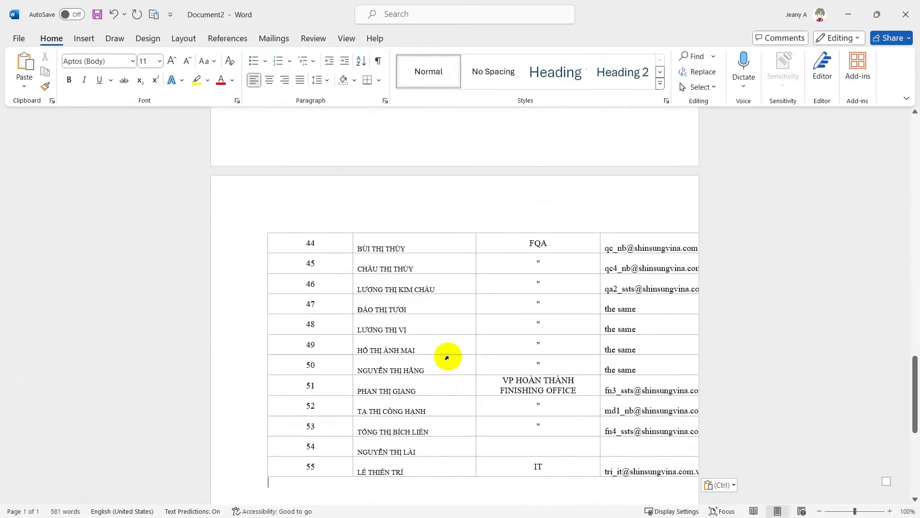
scroll(666, 336, "up", 15)
scroll(673, 192, "up", 10)
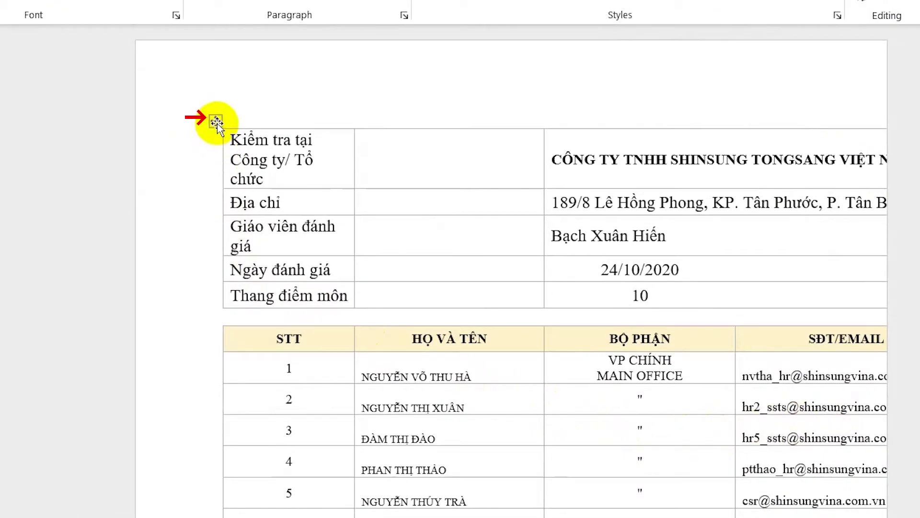
- Apply AutoFit to Window to the pasted table and scroll through to confirm all columns fit
right_click(216, 121)
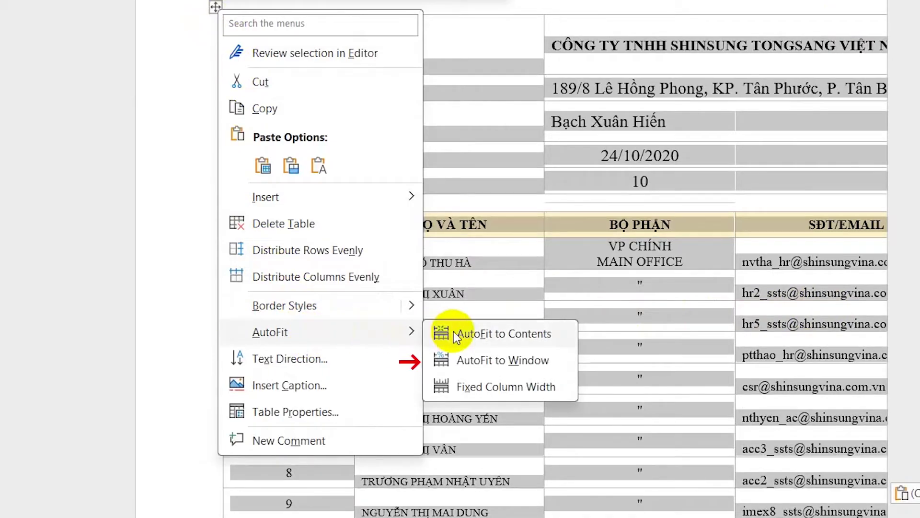
left_click(451, 368)
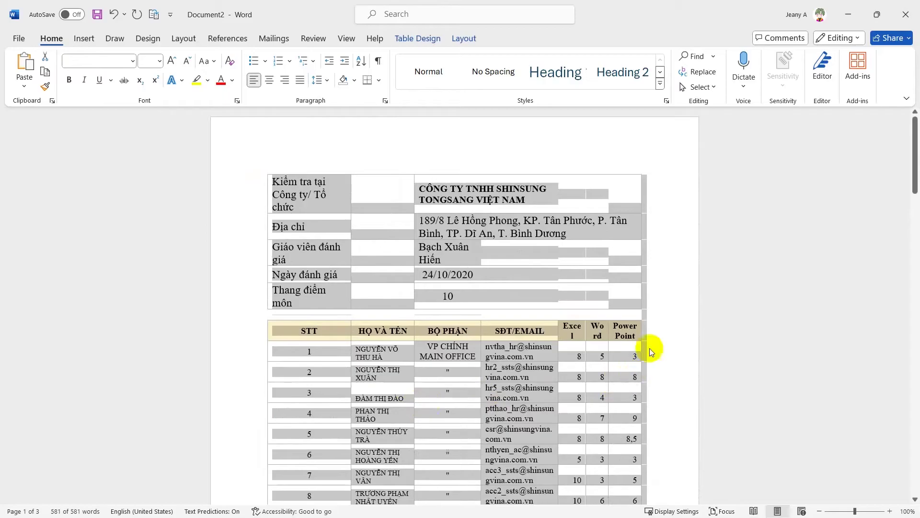
left_click(652, 352)
scroll(669, 308, "down", 2)
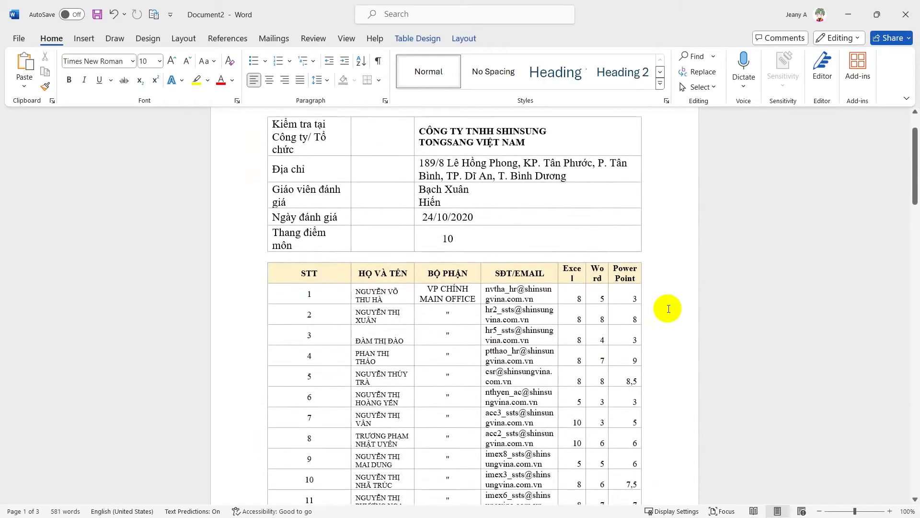
scroll(669, 308, "down", 1)
scroll(668, 308, "down", 2)
scroll(661, 326, "down", 6)
scroll(653, 340, "down", 5)
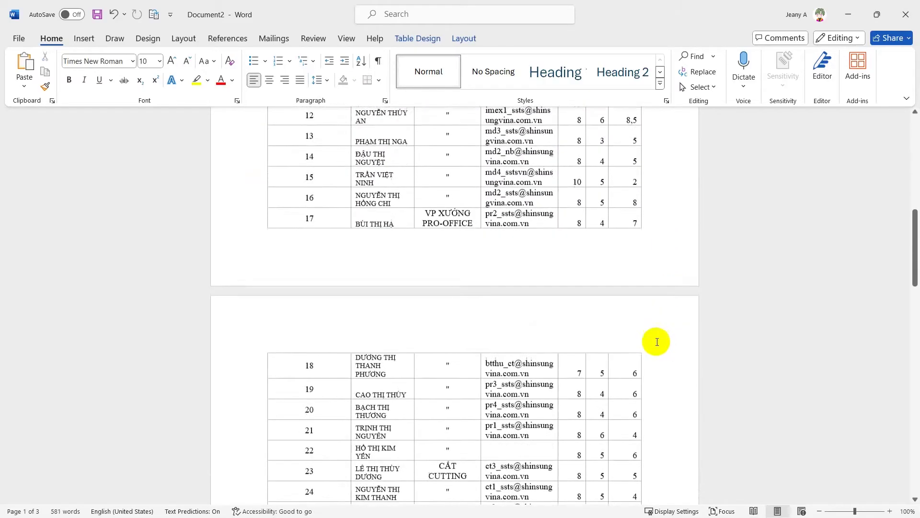
scroll(656, 344, "down", 3)
scroll(655, 348, "down", 6)
scroll(655, 351, "down", 8)
scroll(705, 357, "down", 5)
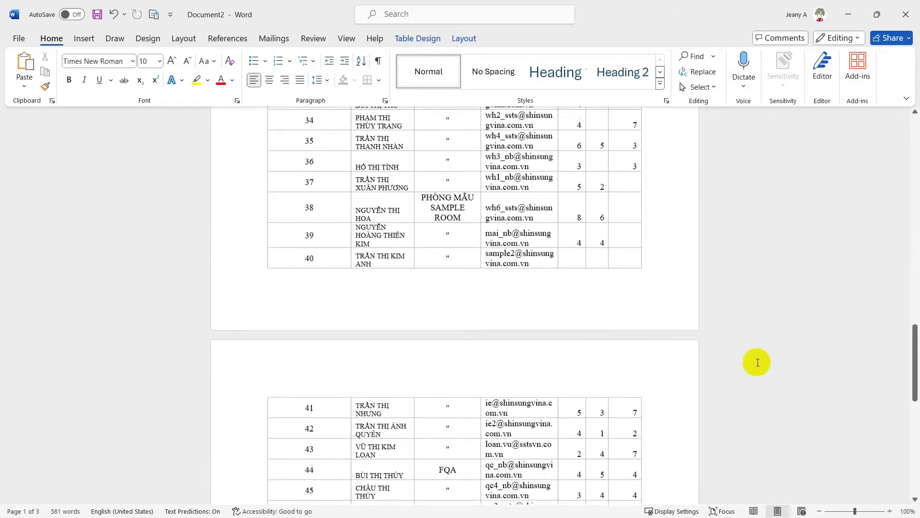
scroll(757, 362, "down", 6)
scroll(727, 387, "down", 8)
left_click_drag(904, 447, 887, 148)
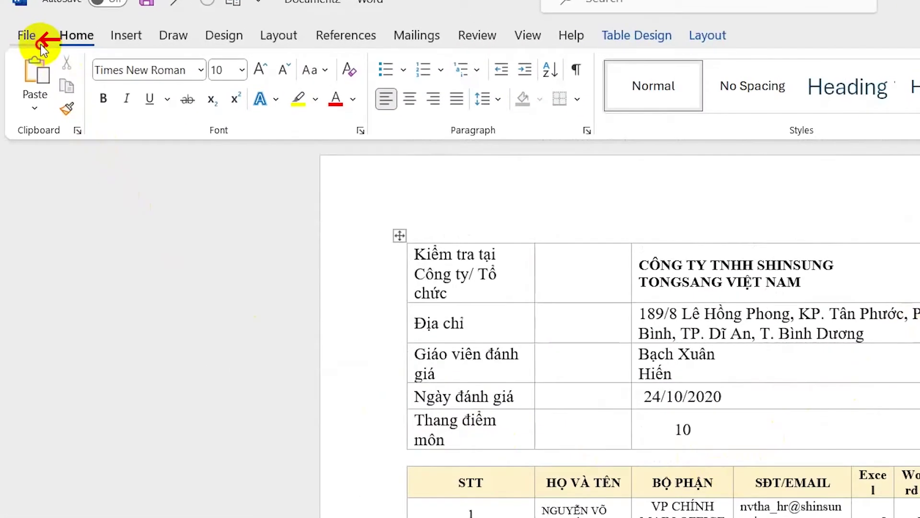
- Change Word's print paper size from Letter to A4
left_click(32, 44)
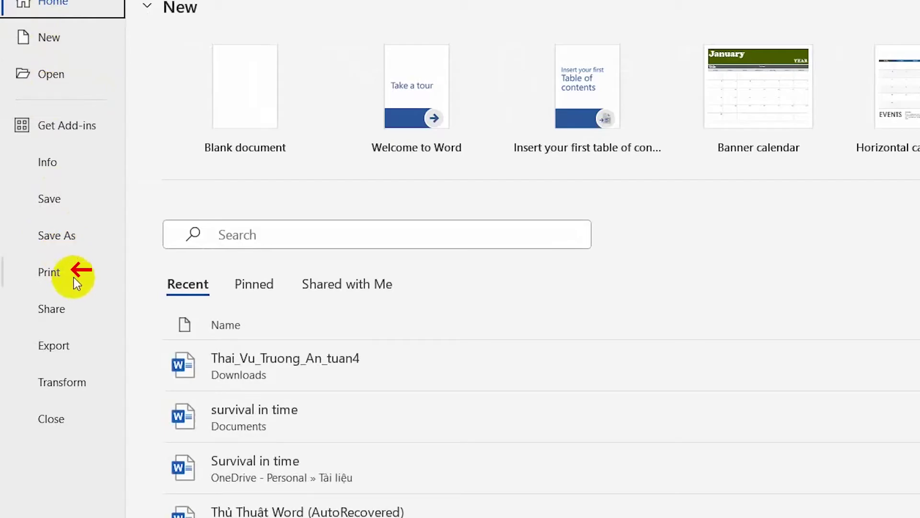
left_click(73, 277)
left_click(264, 412)
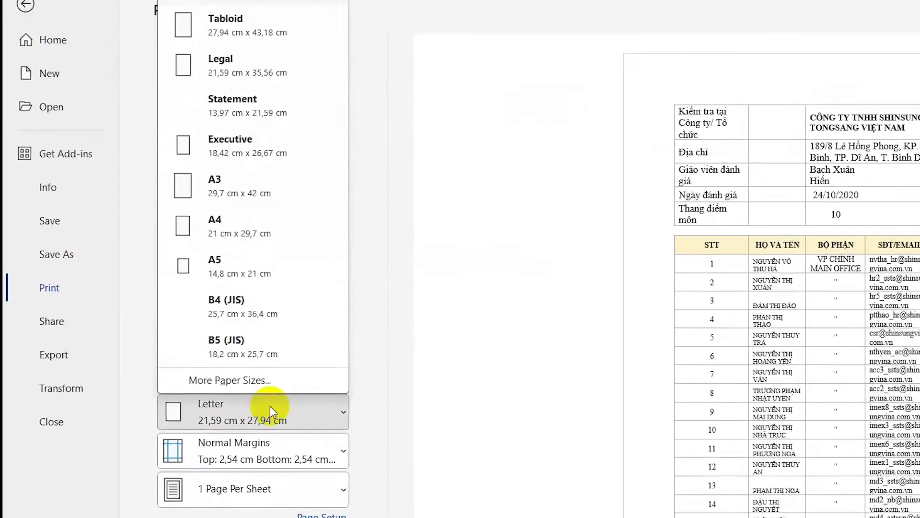
left_click(261, 412)
left_click(264, 415)
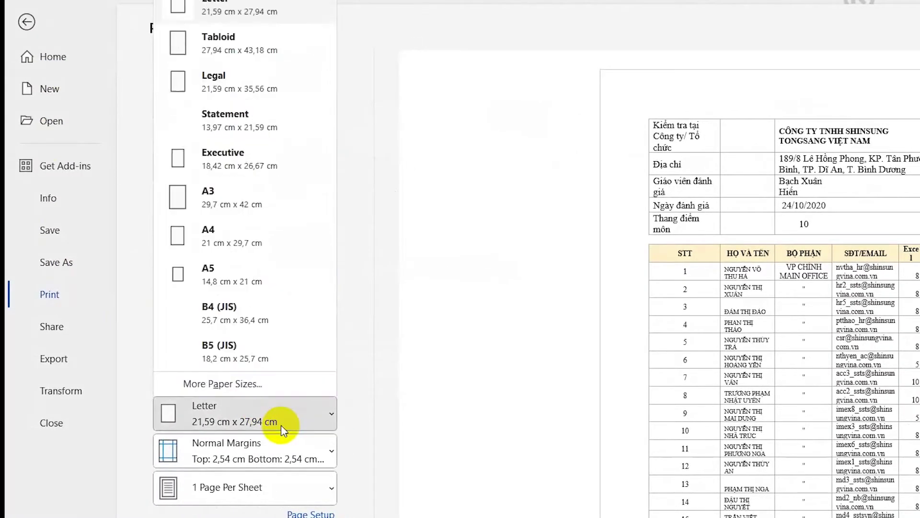
left_click(266, 247)
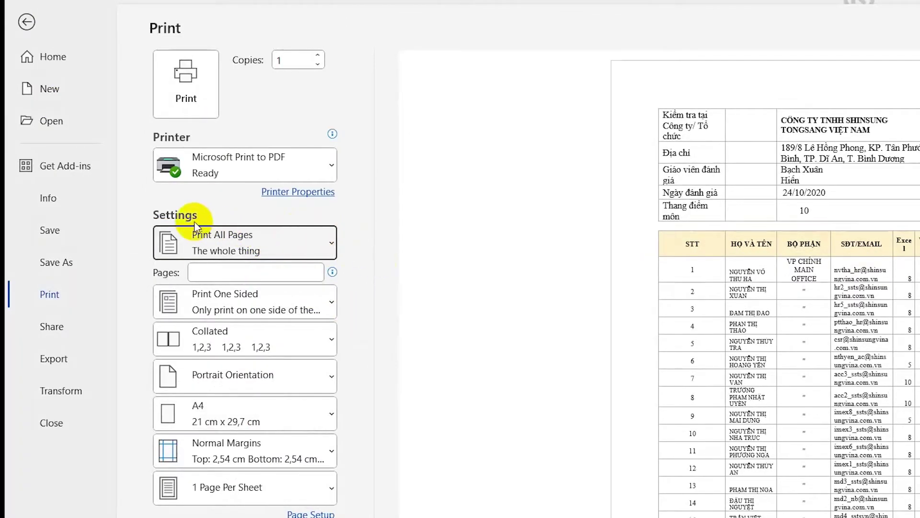
left_click(318, 247)
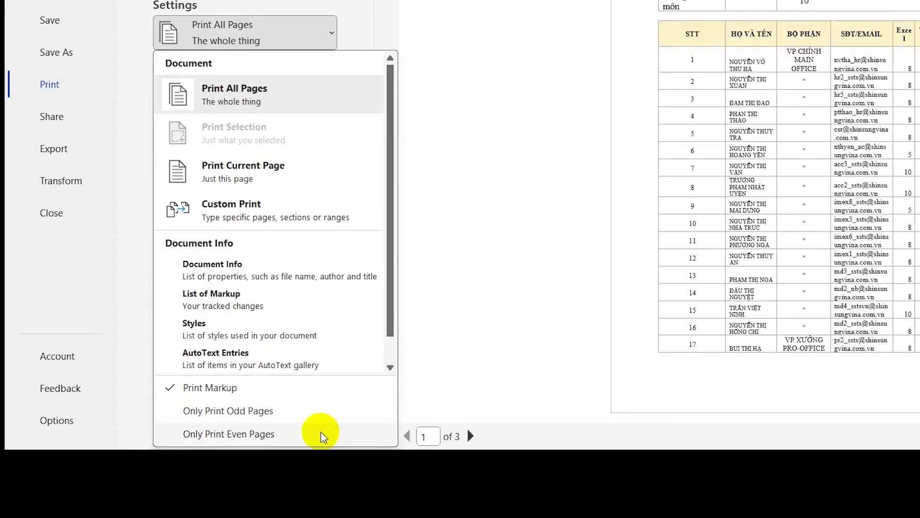
- Choose Only Print Odd Pages and page through the print preview
left_click(344, 411)
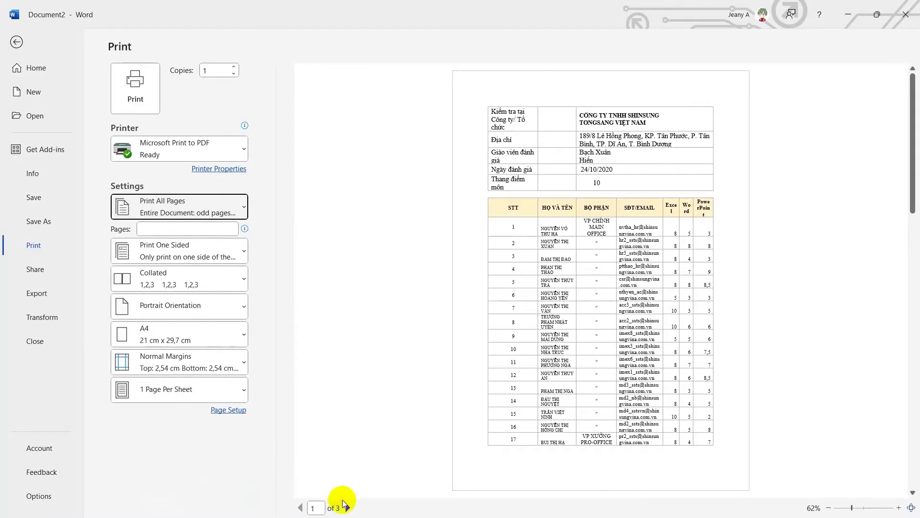
left_click(347, 508)
left_click(300, 507)
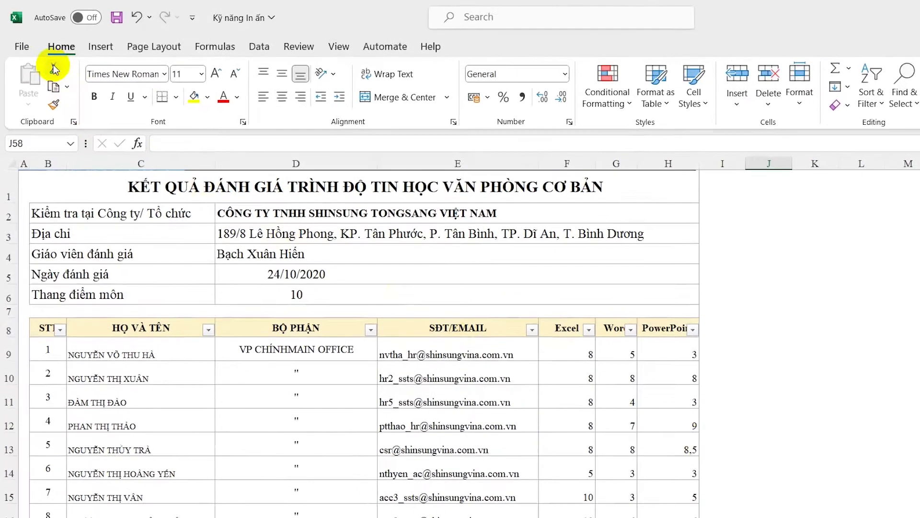
- Save a copy of the workbook as PDF (*.pdf) named 'Kỹ năng In ấn' in the flie excel folder
left_click(21, 46)
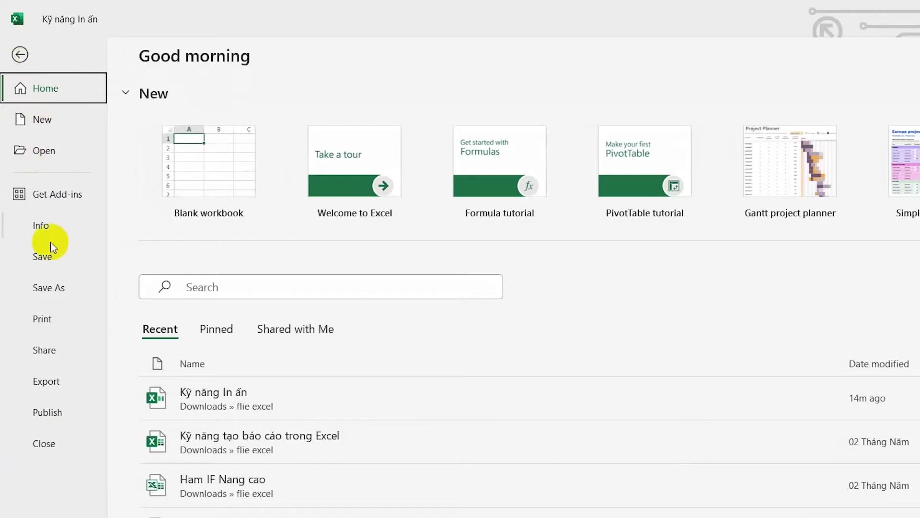
left_click(58, 290)
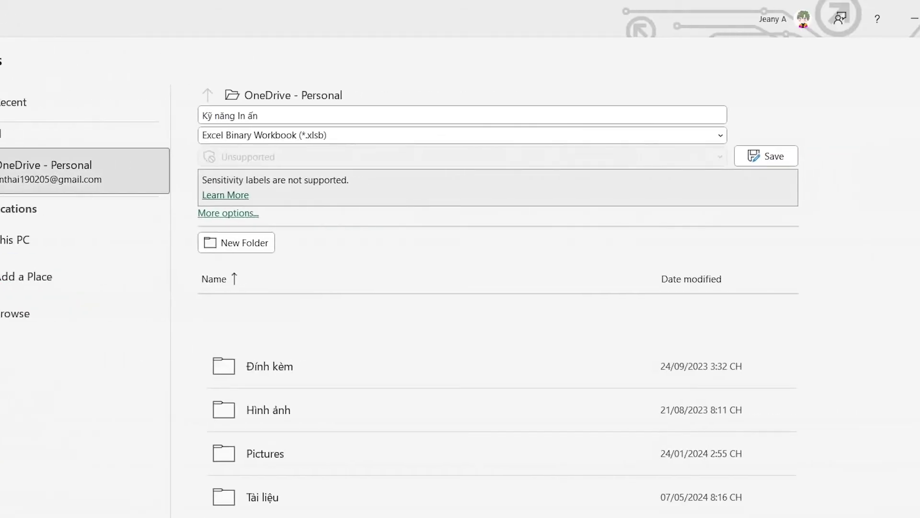
left_click(721, 138)
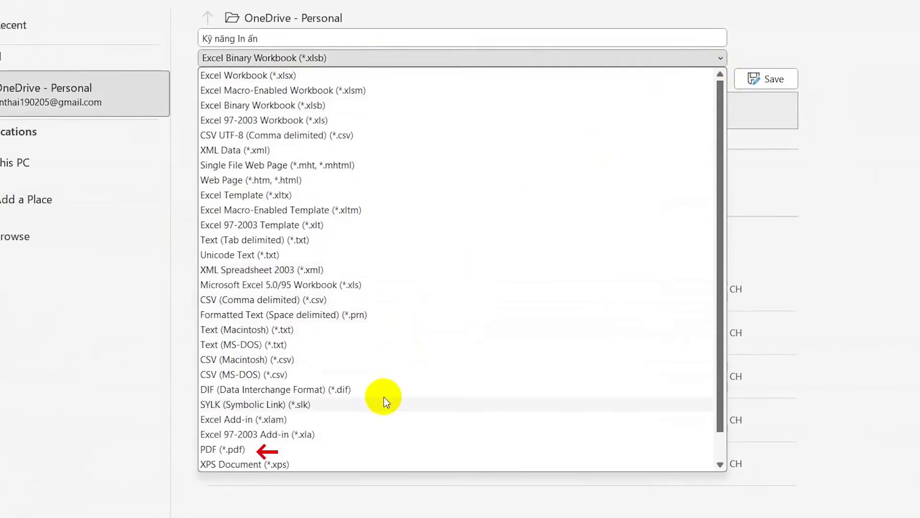
left_click(338, 453)
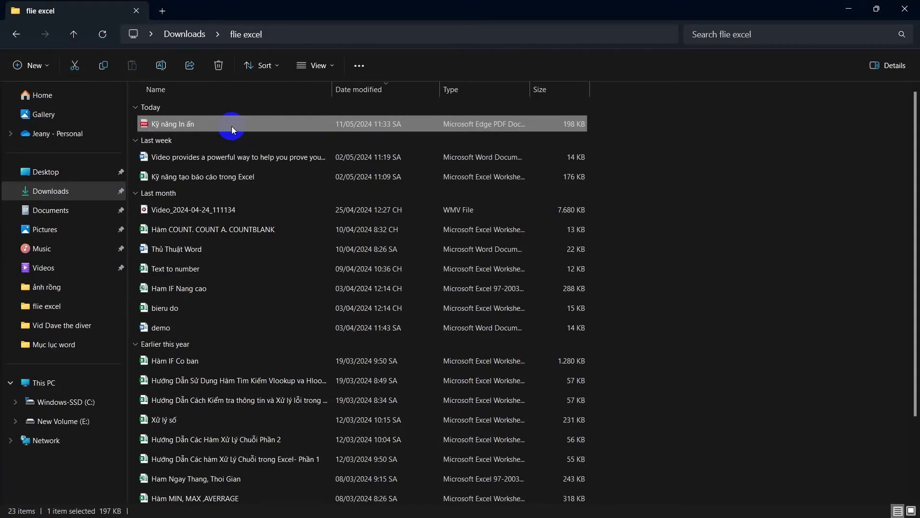
- Open 'Kỹ năng In ấn.pdf' from the flie excel folder in Foxit PDF Reader
double_click(232, 125)
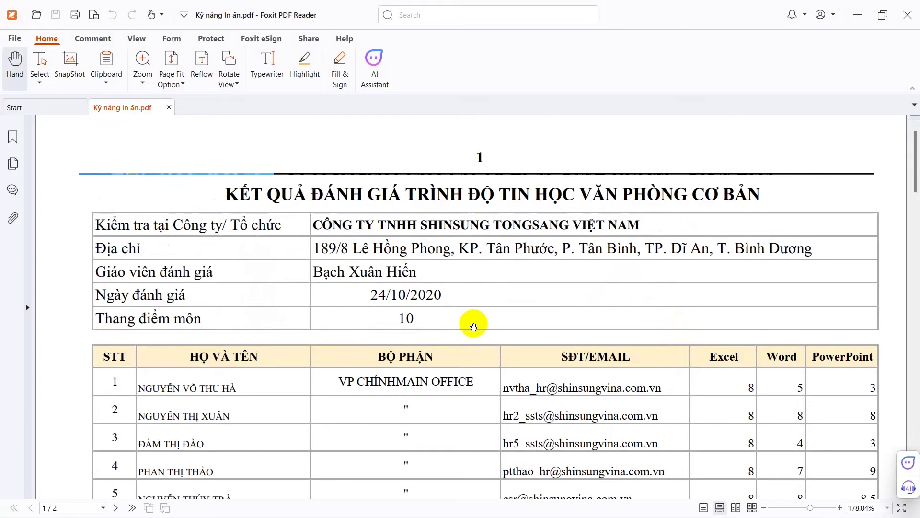
- Print the PDF with Subset set to Even pages only, cancelling the Save Print Output As prompt
scroll(474, 326, "down", 1)
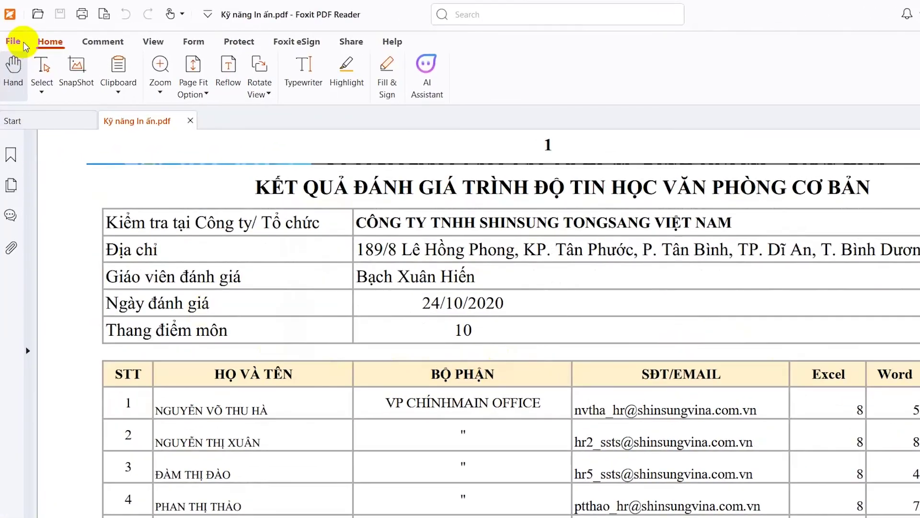
left_click(22, 41)
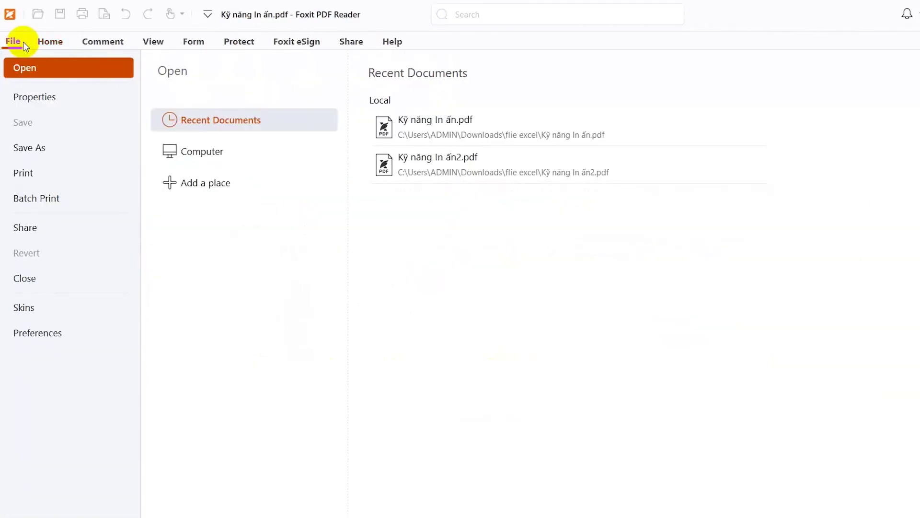
left_click(76, 179)
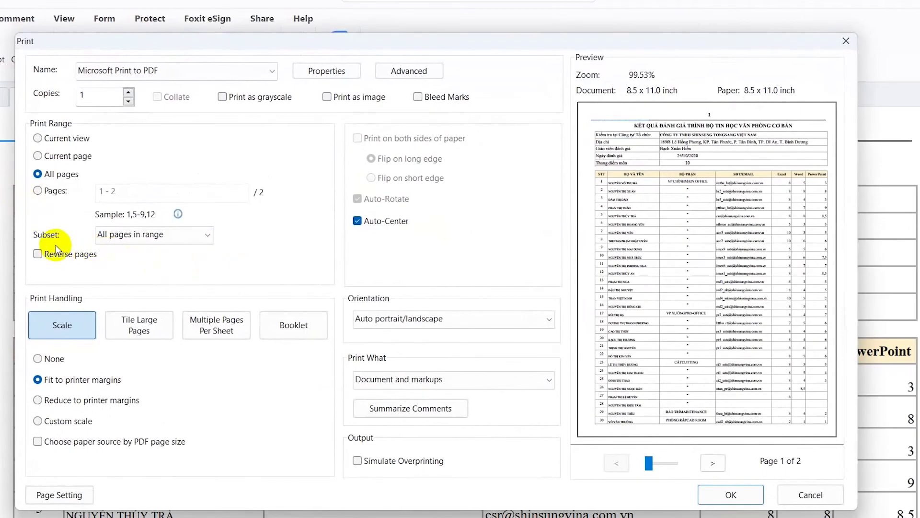
left_click(189, 240)
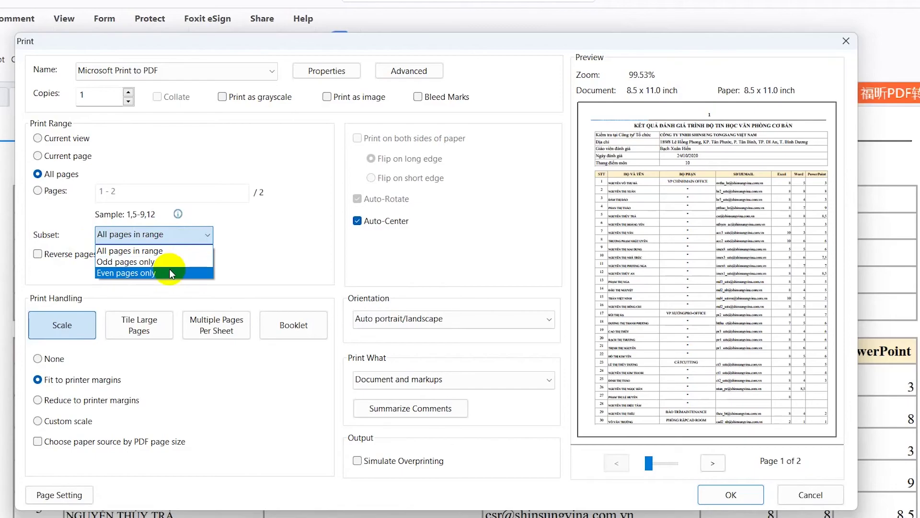
left_click(169, 271)
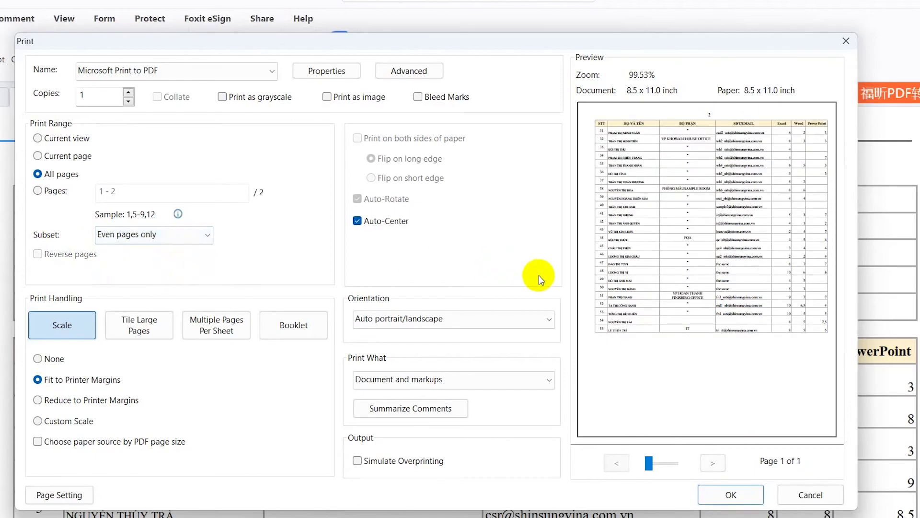
left_click(727, 495)
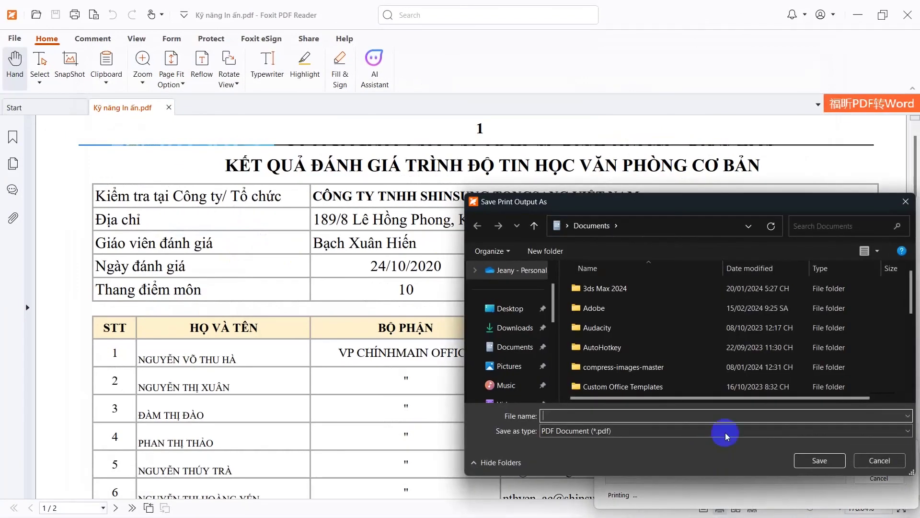
left_click(879, 461)
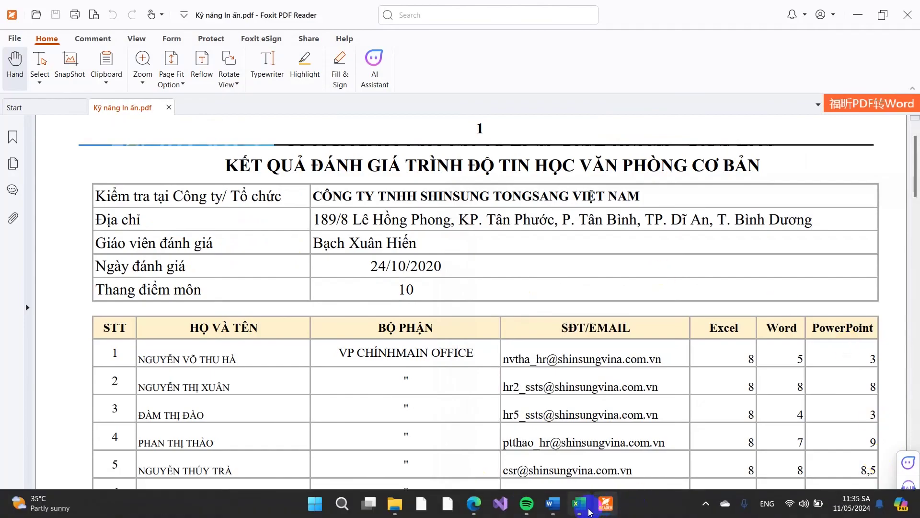
- Switch back to the Bai mau worksheet of the Kỹ năng In ấn workbook in Excel
left_click(589, 504)
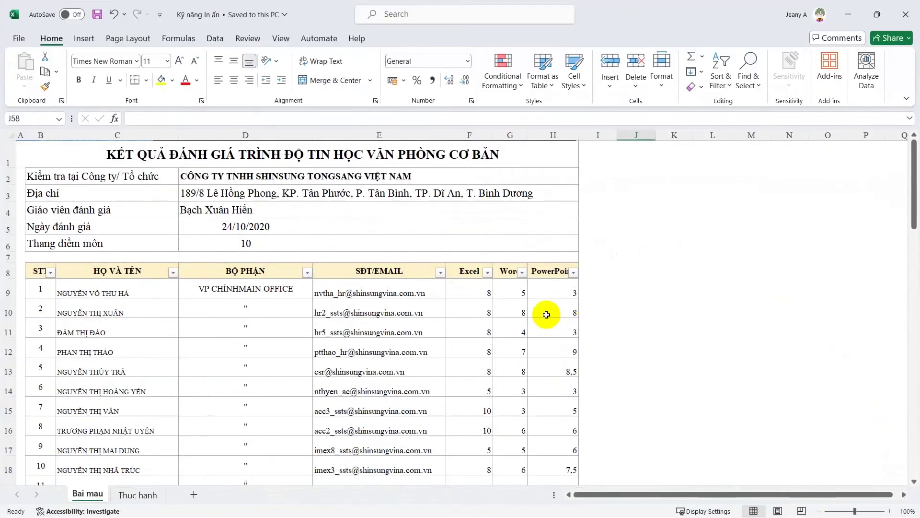